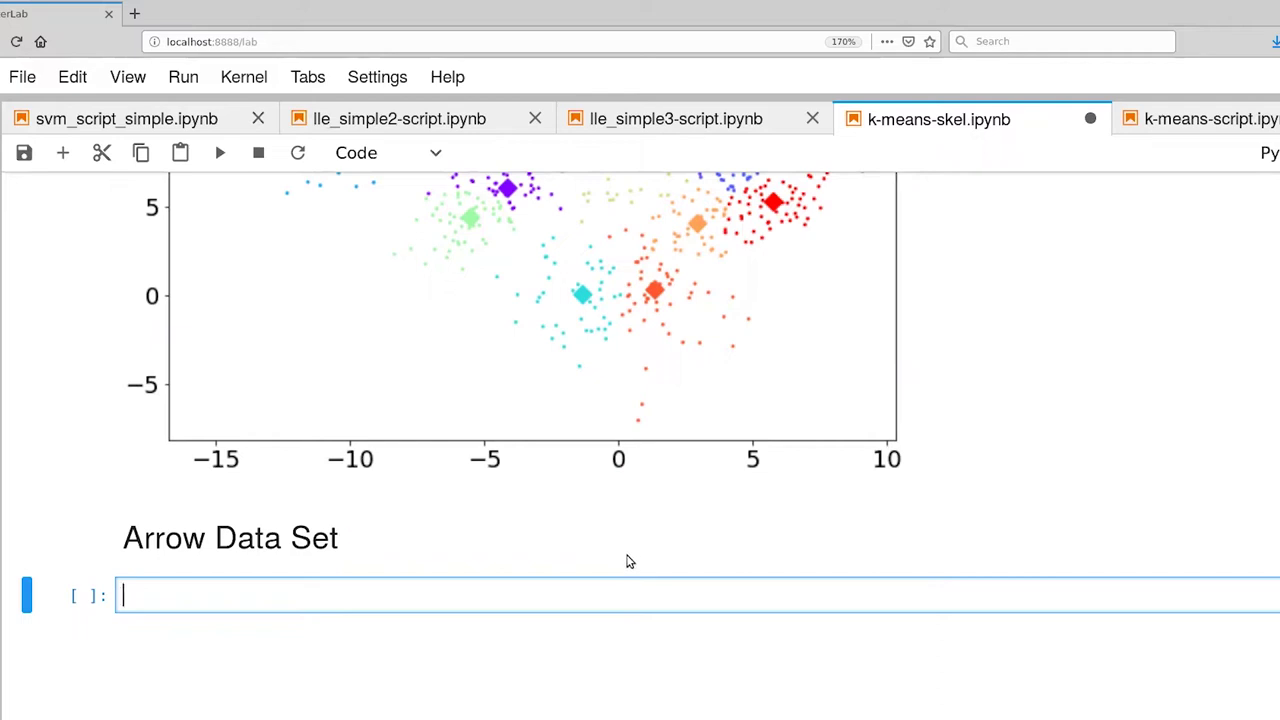
Define model4 = GaussianMixture(n_components=2, n_init=1), fit it to x, and run the cell.
text(model4 = )
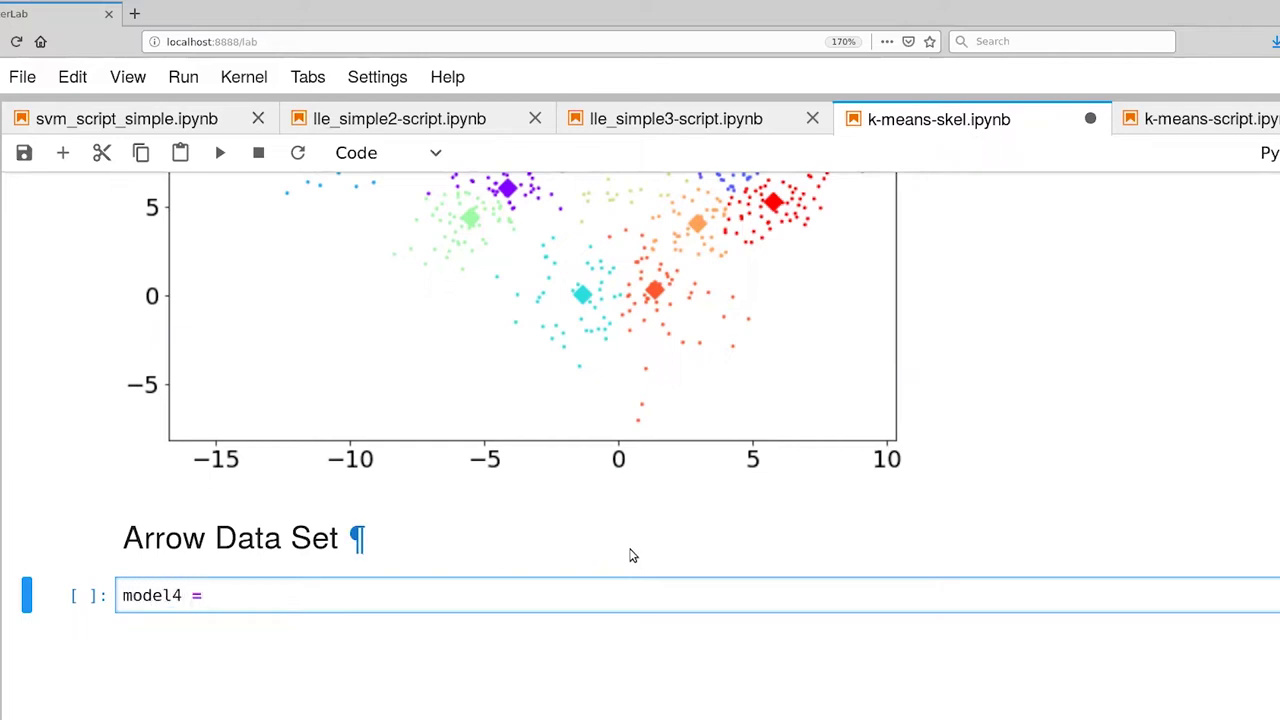
text(GaussianMixture(n)
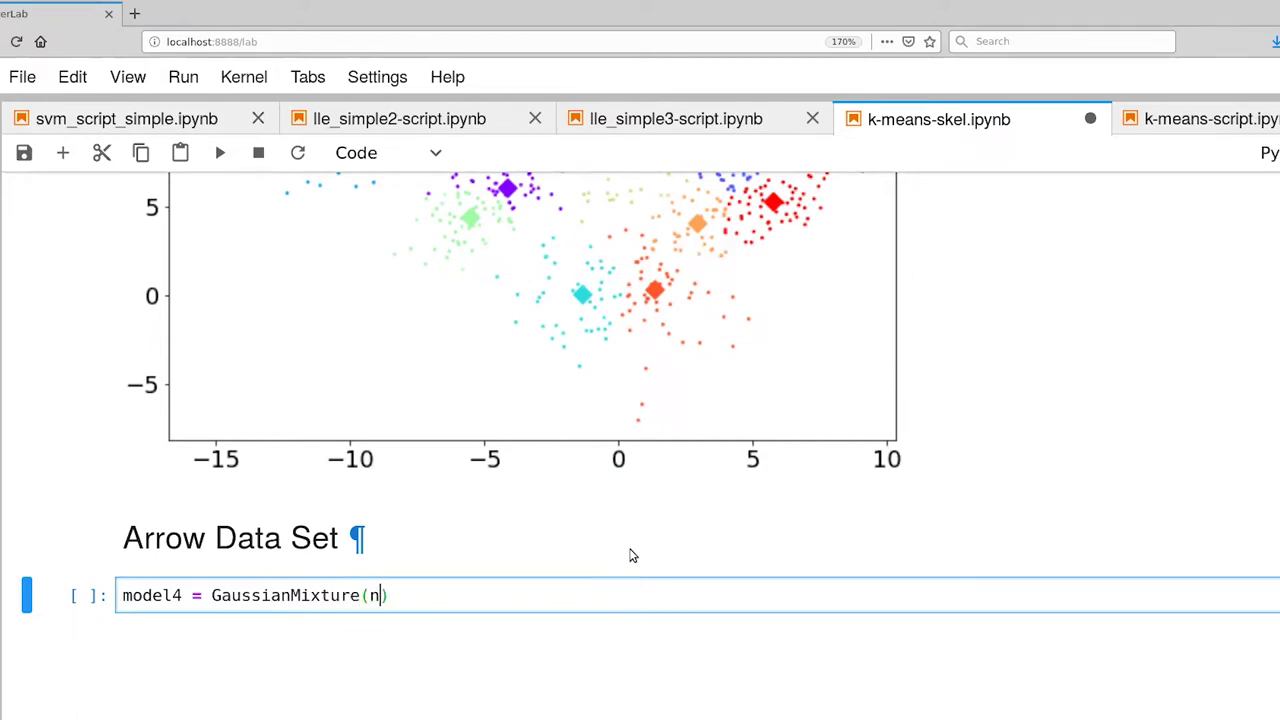
text(_components=10)
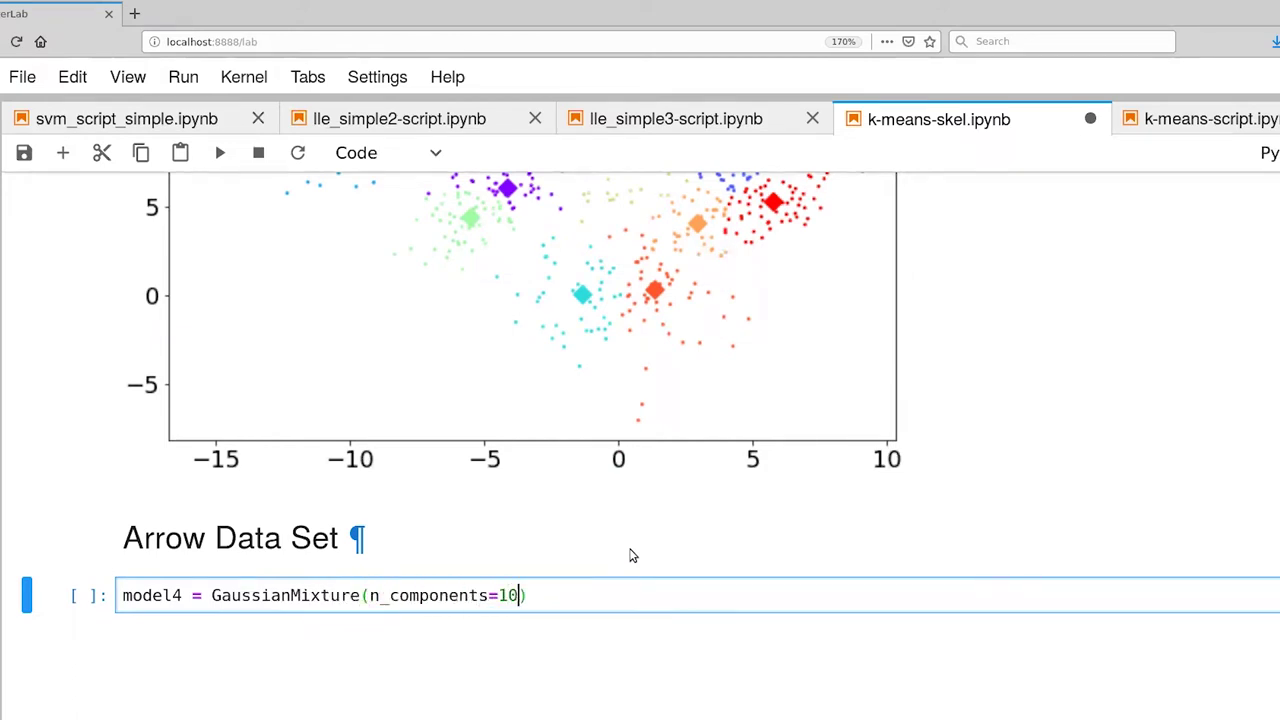
key(BackSpace)
key(BackSpace)
text(2, n_init=1)
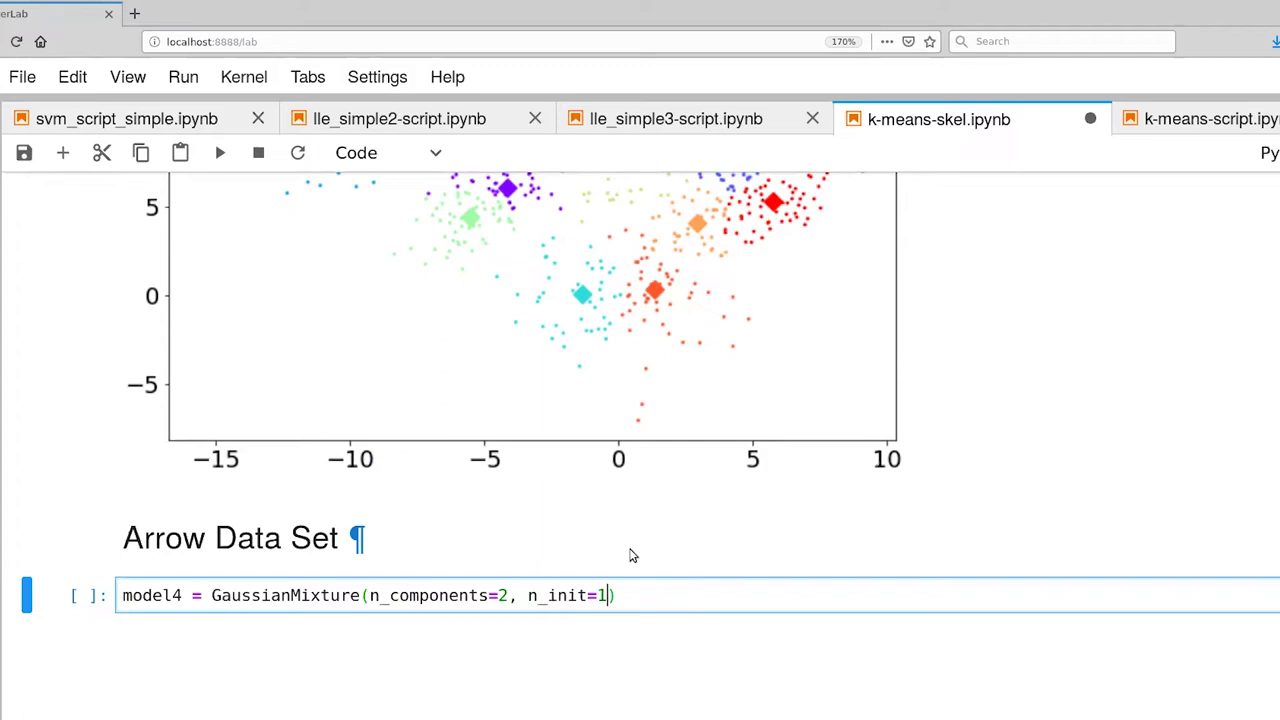
text())
key(Return)
text(model)
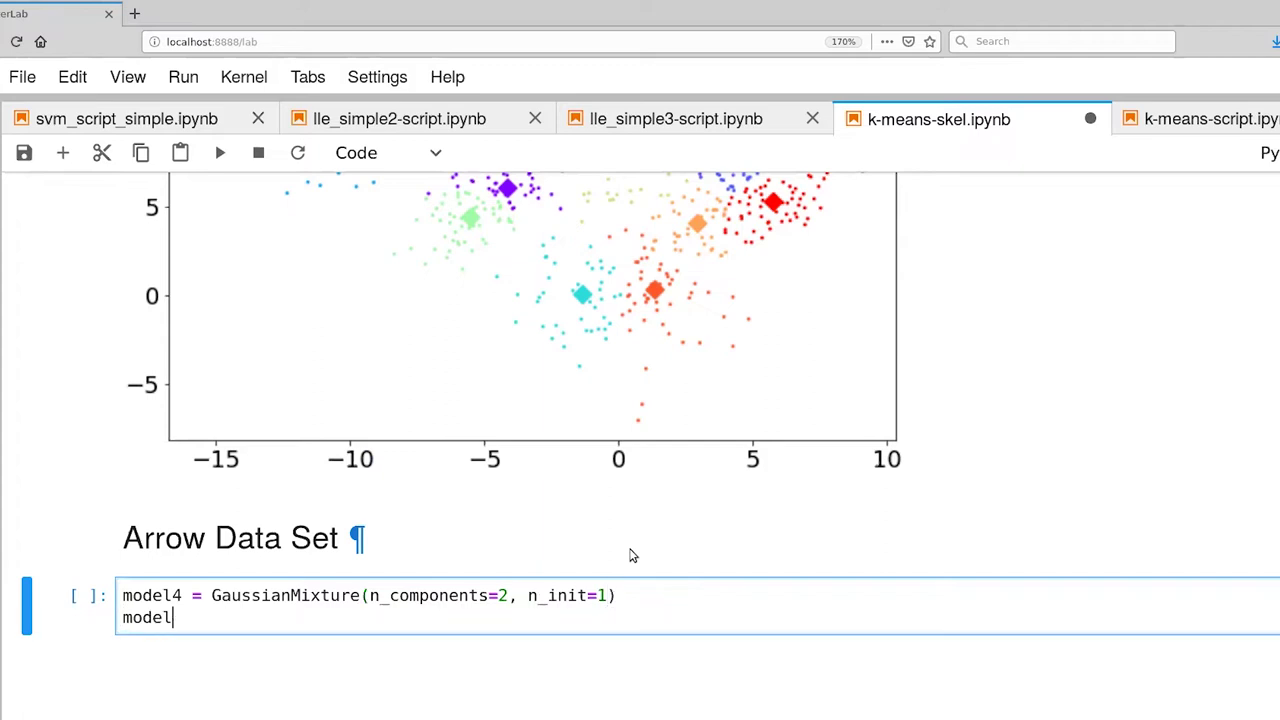
text(4.fit(x)
key(shift+Return)
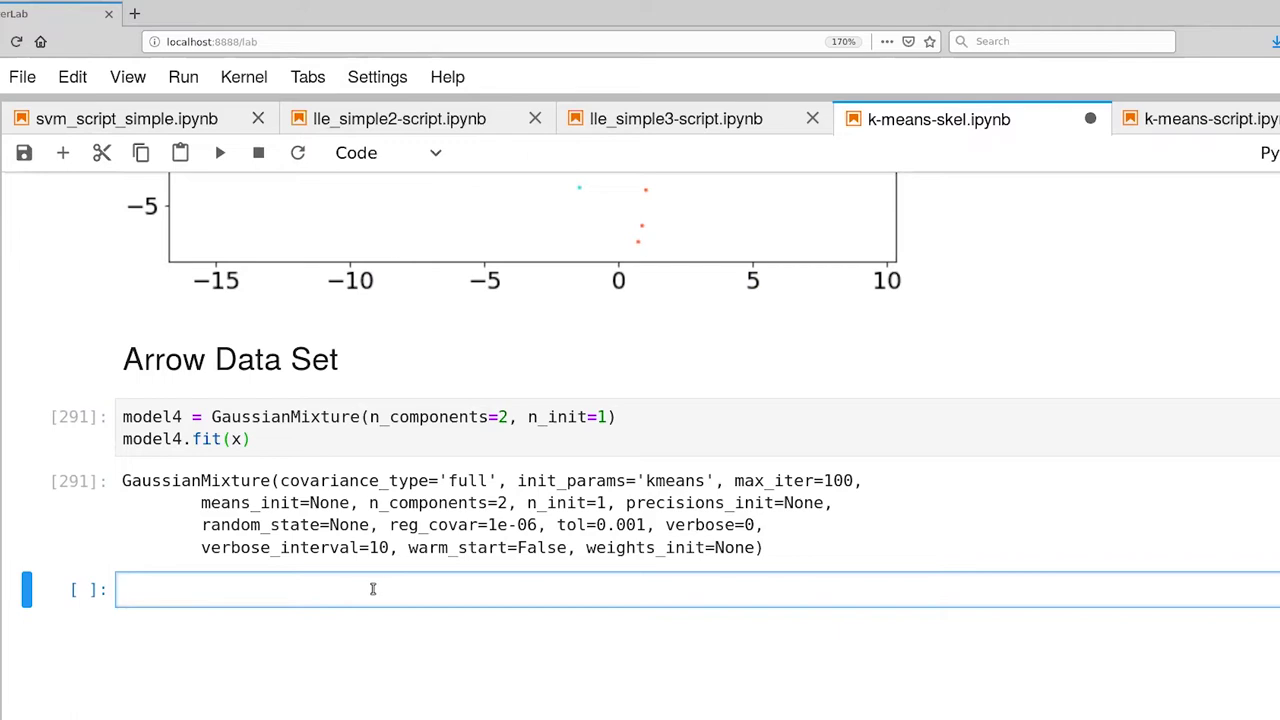
Predict pred4 with model4, scatter-plot x coloured by pred4 with model4.means_, and save.
text(pred4 = model4)
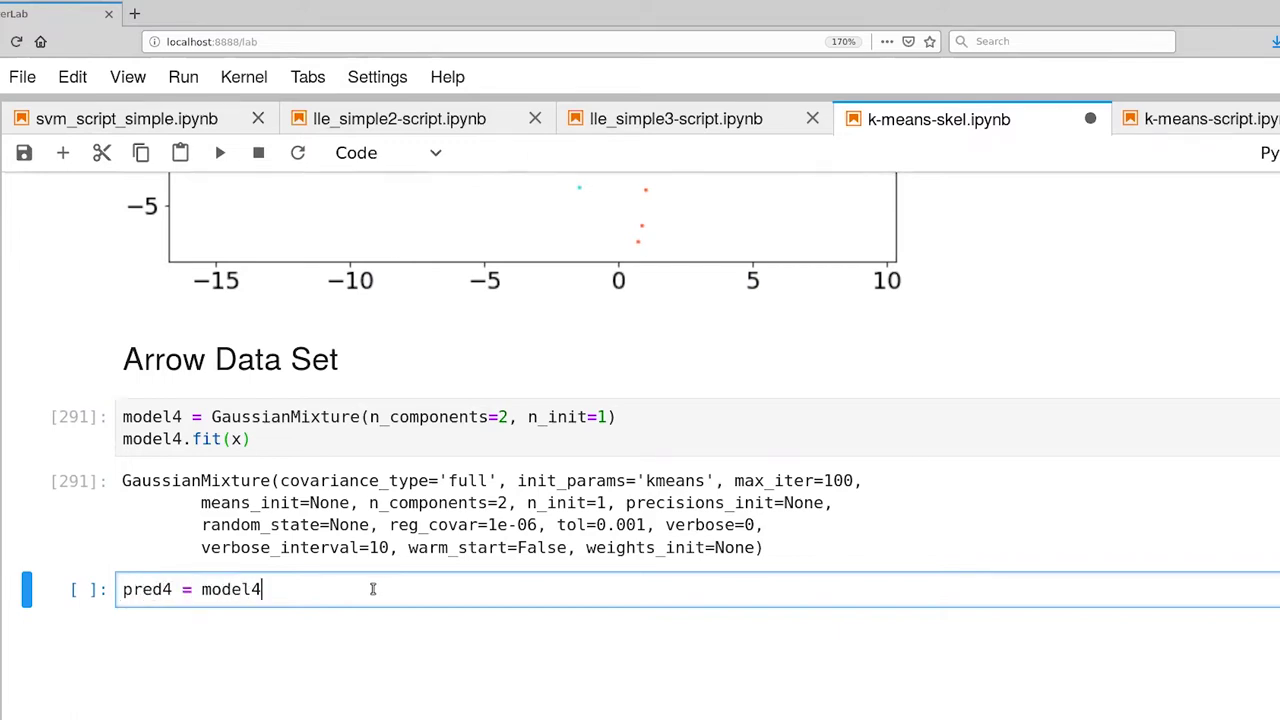
text(.predict(x))
key(Return)
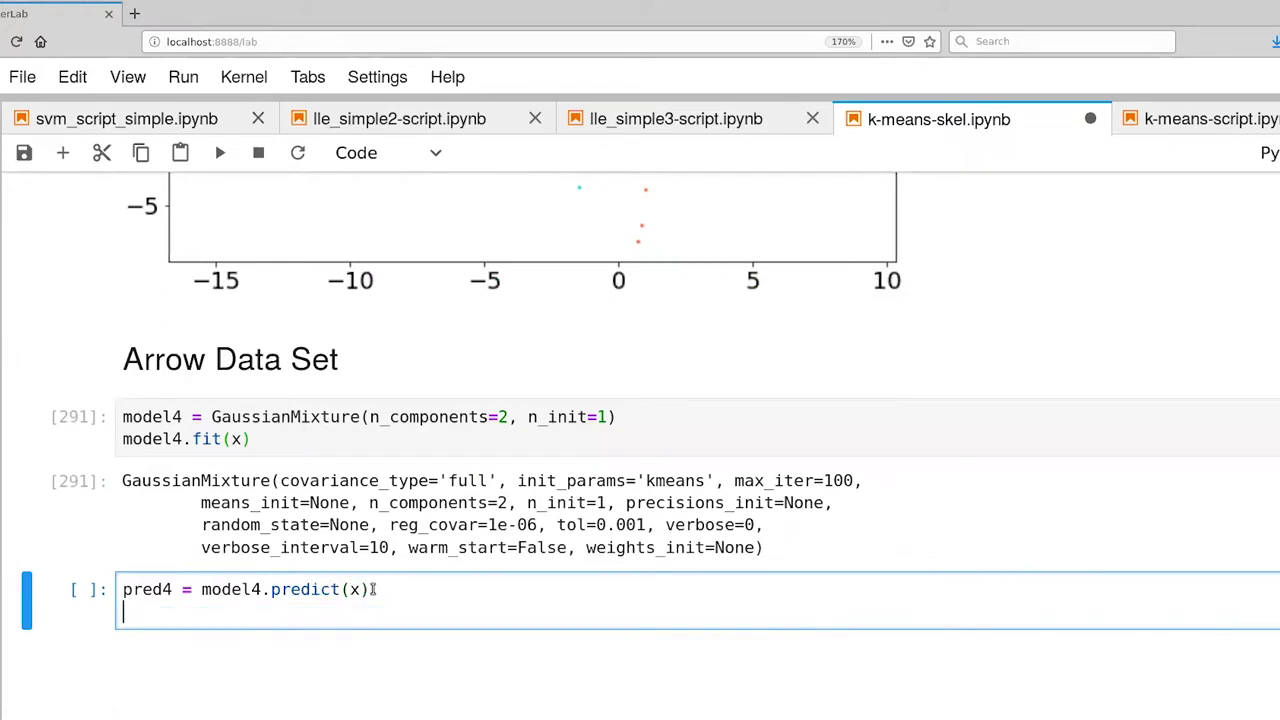
text(c)
key(BackSpace)
text(scatter_polot(x, pred4, model4)
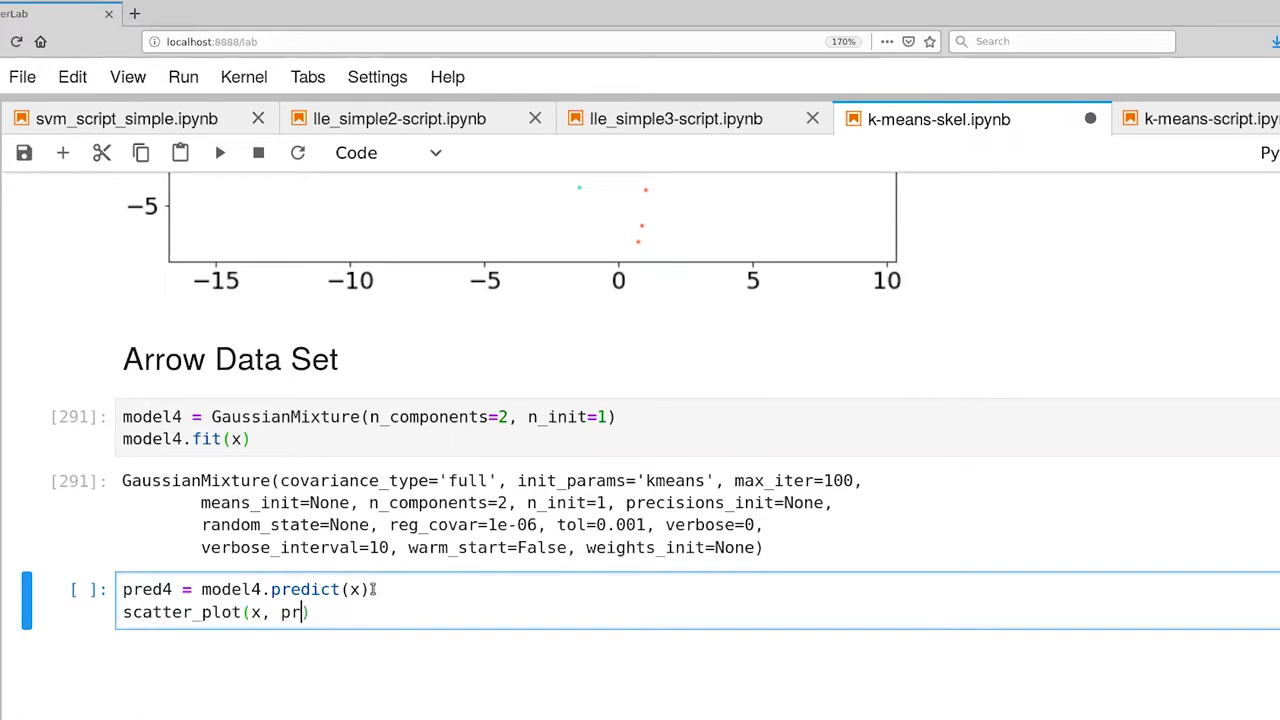
text(.means_)
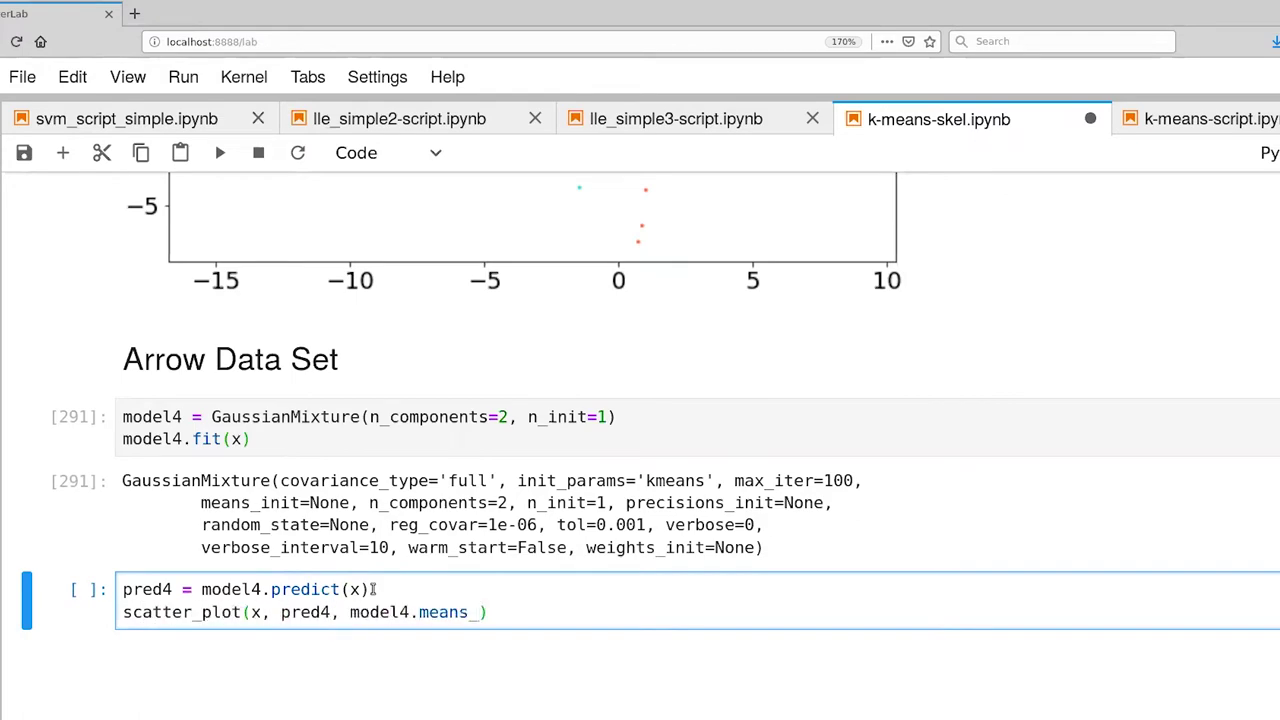
key(shift+Return)
scroll(565, 558, down, 4)
key(ctrl+s)
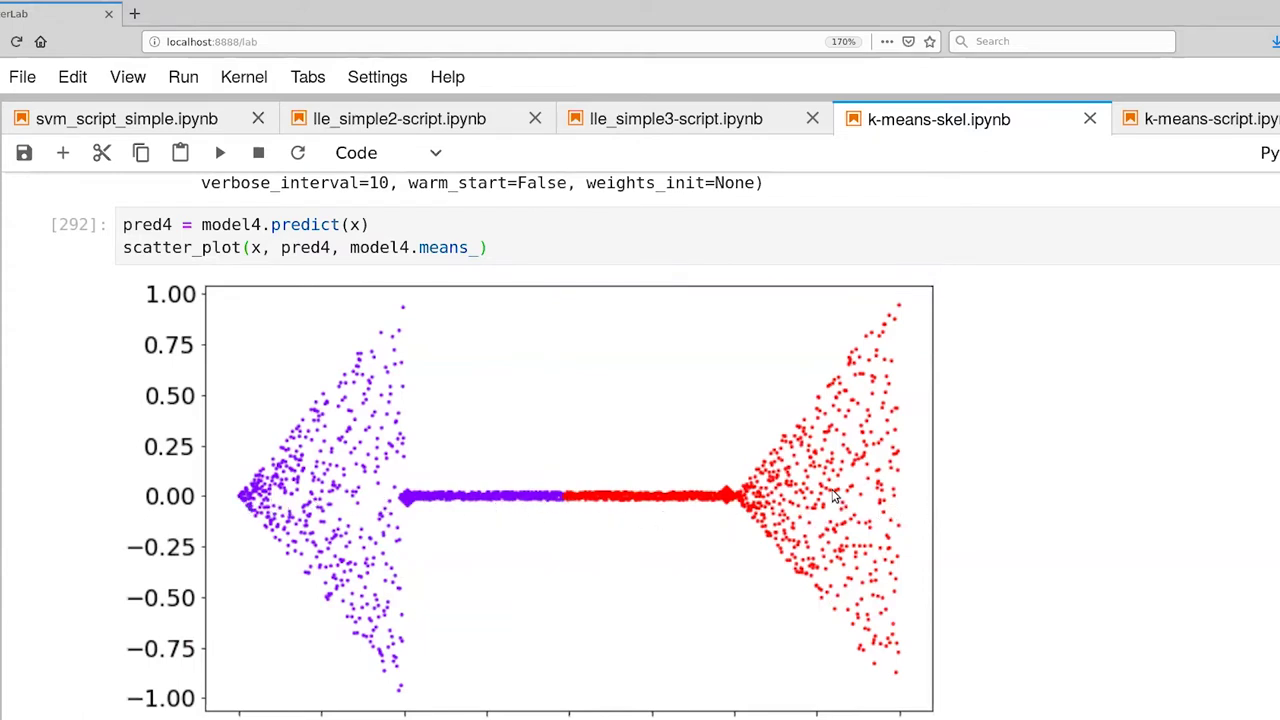
Scroll back up from the two-cluster plot to the model cell.
scroll(660, 537, up, 5)
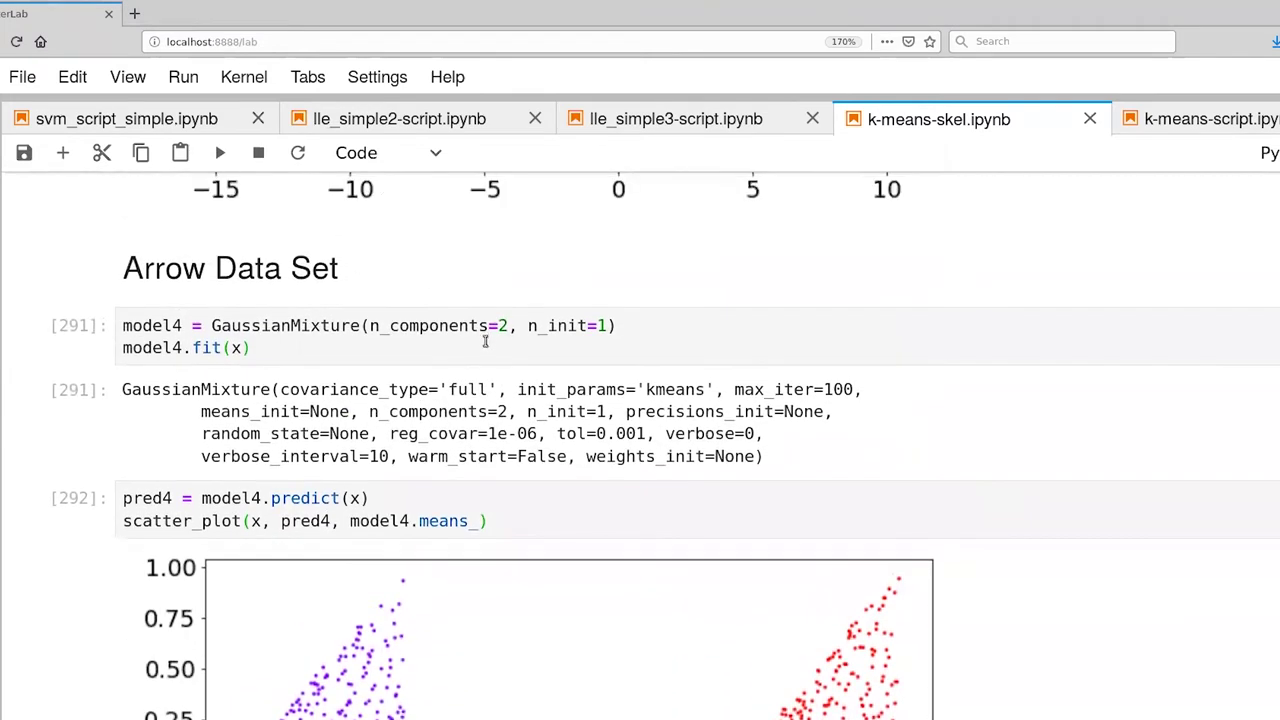
Change model4 to n_components=3 and rerun it to get three coloured arrow clusters.
click(509, 325)
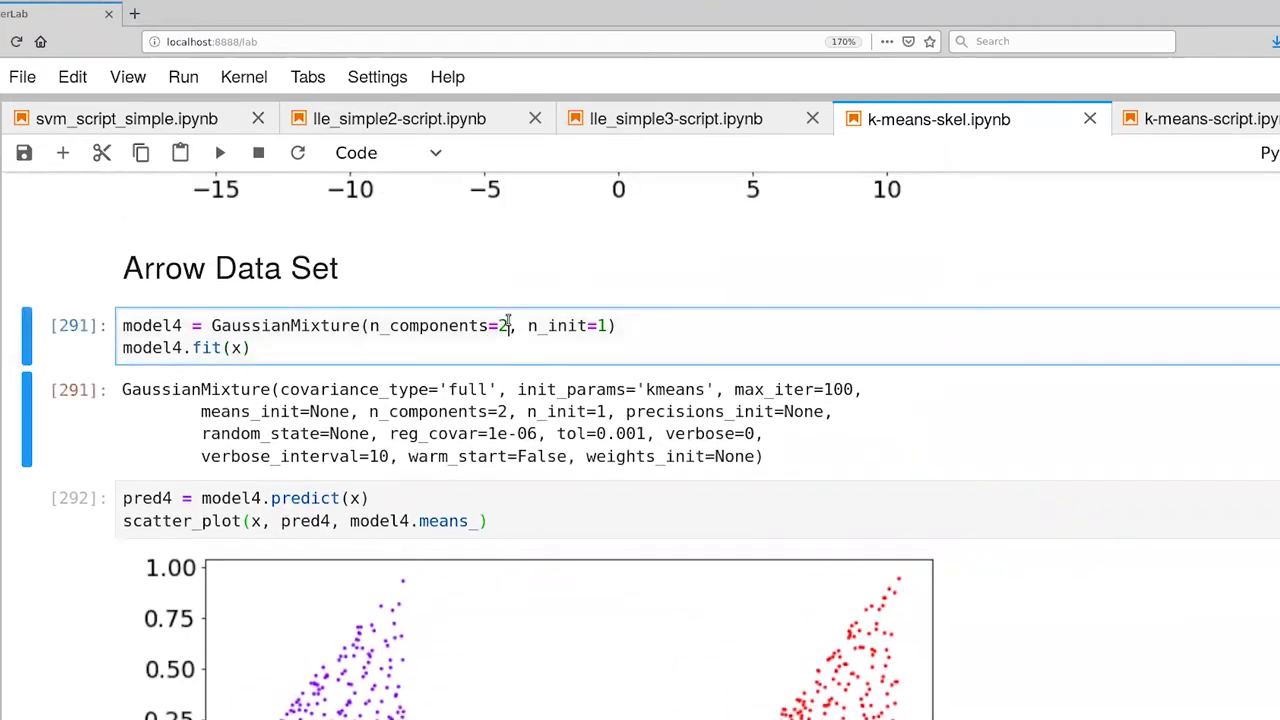
key(BackSpace)
text(3)
key(shift+Return)
key(shift+Return)
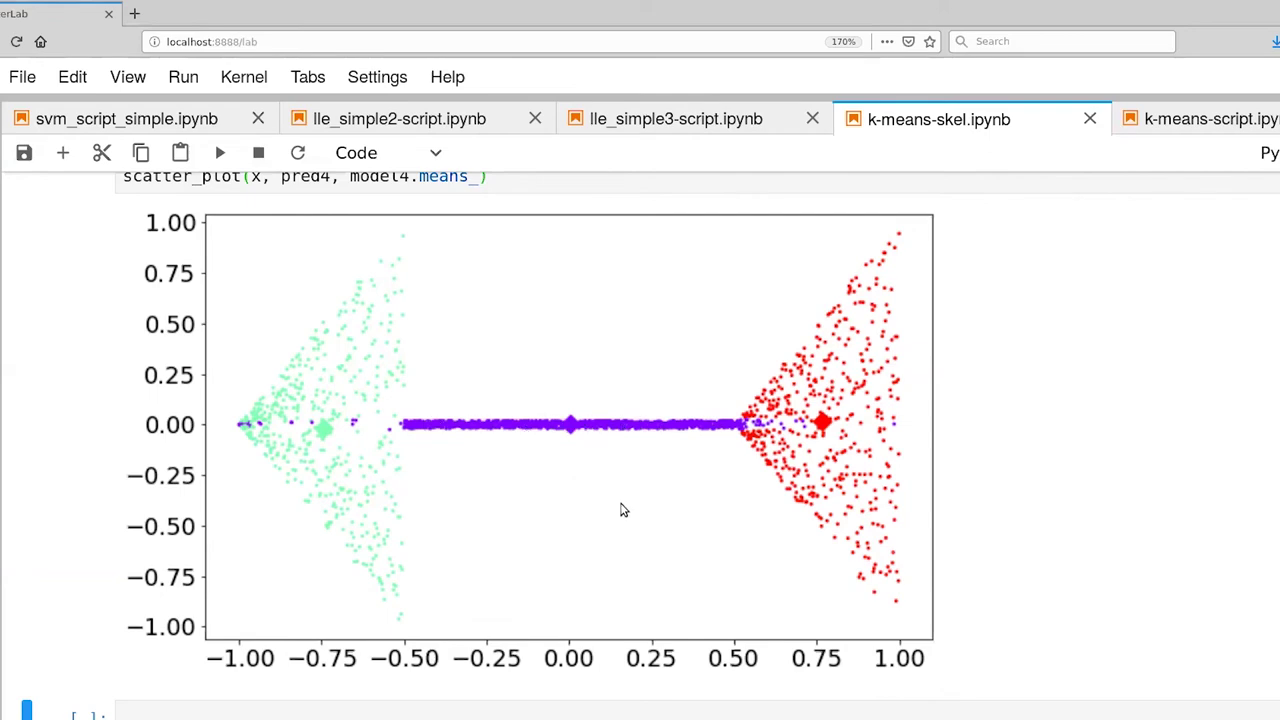
scroll(534, 522, up, 3)
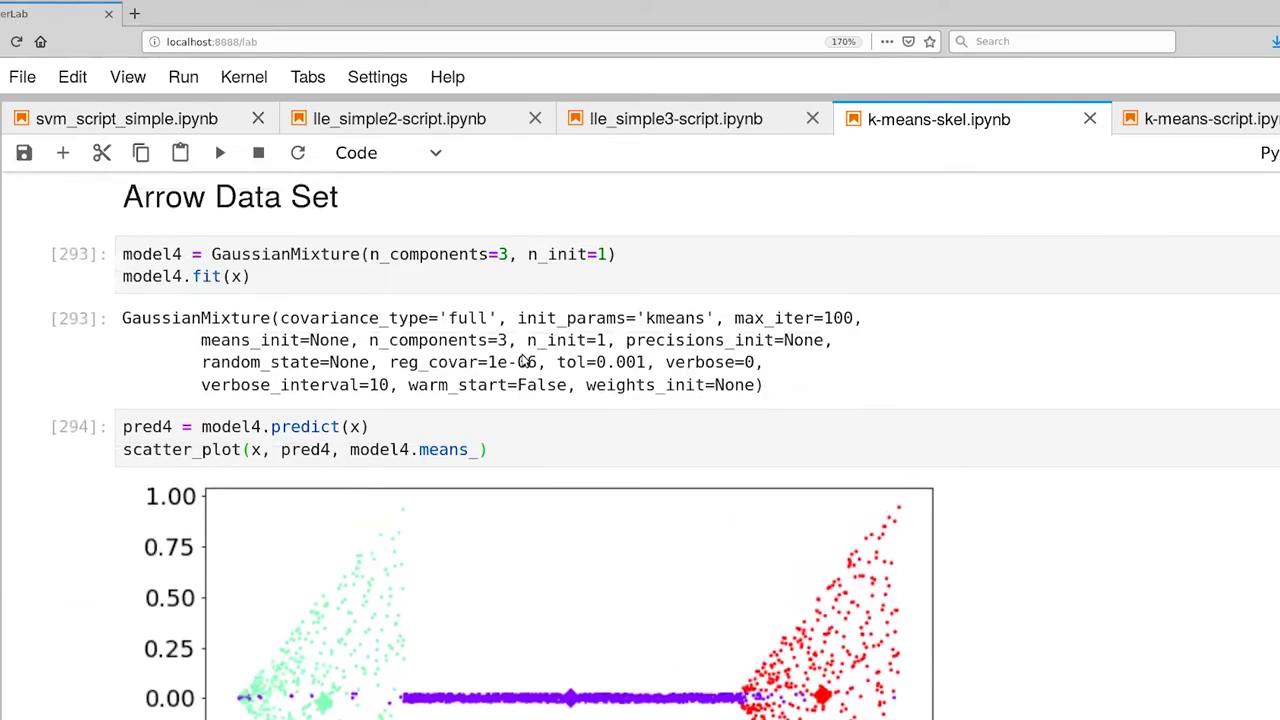
Refit model4 with n_components=4 and check the four-cluster scatter plot.
click(508, 254)
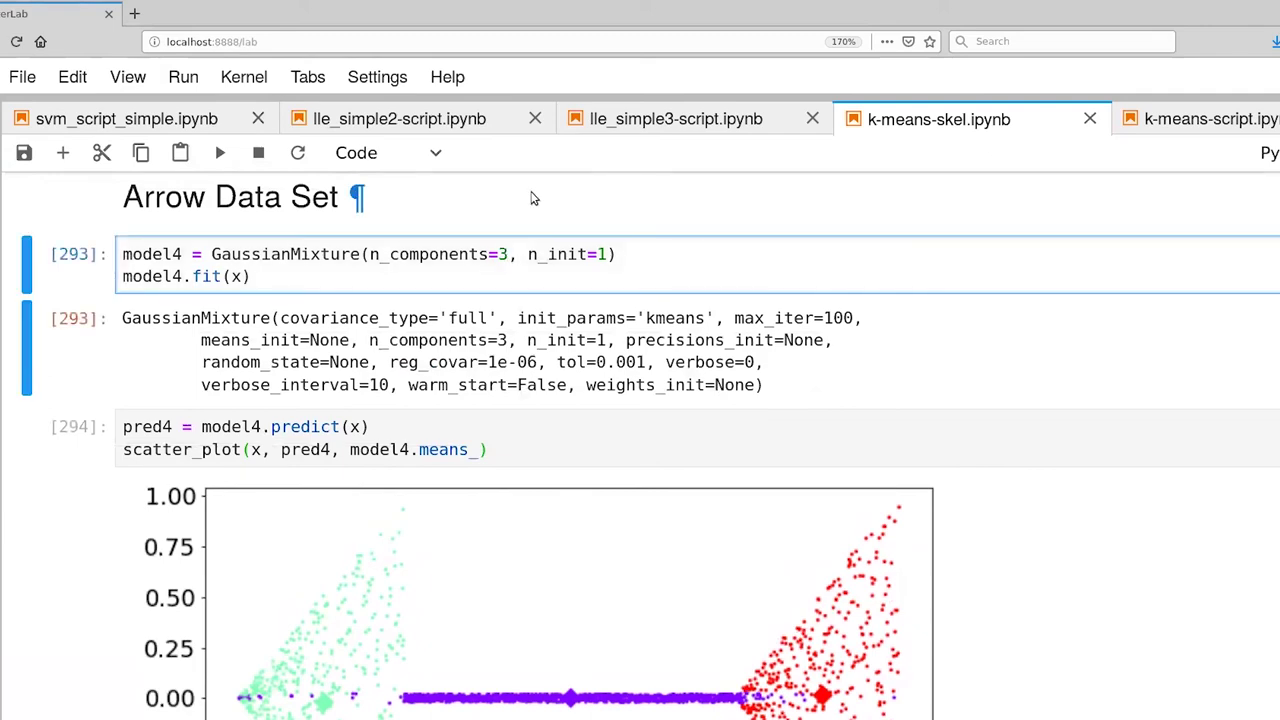
key(BackSpace)
text(4)
key(shift+Return)
key(shift+Return)
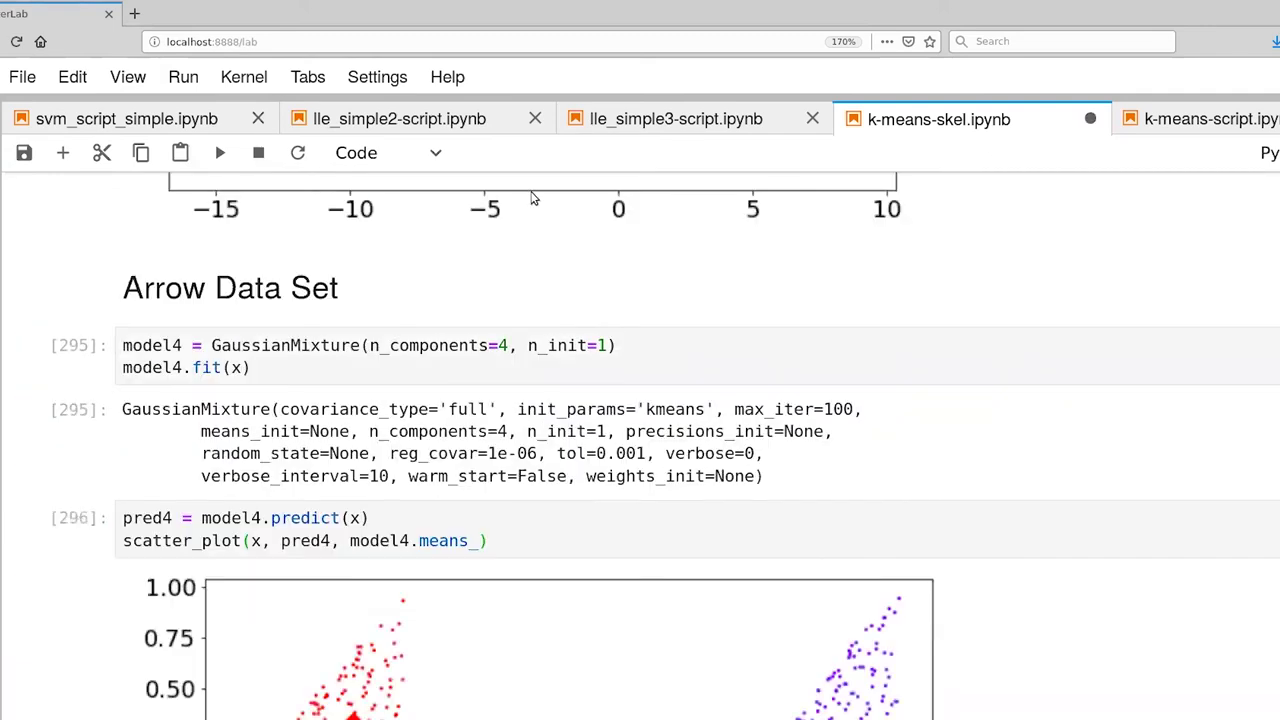
scroll(651, 470, down, 4)
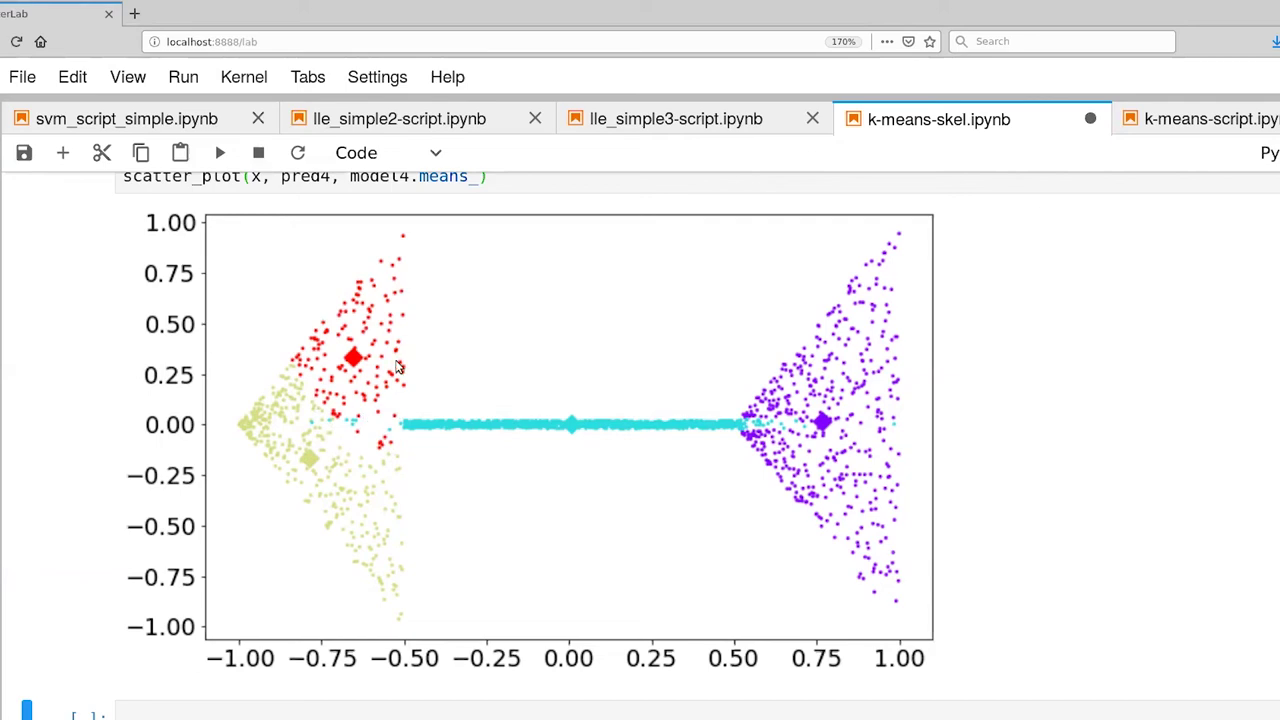
scroll(407, 436, up, 4)
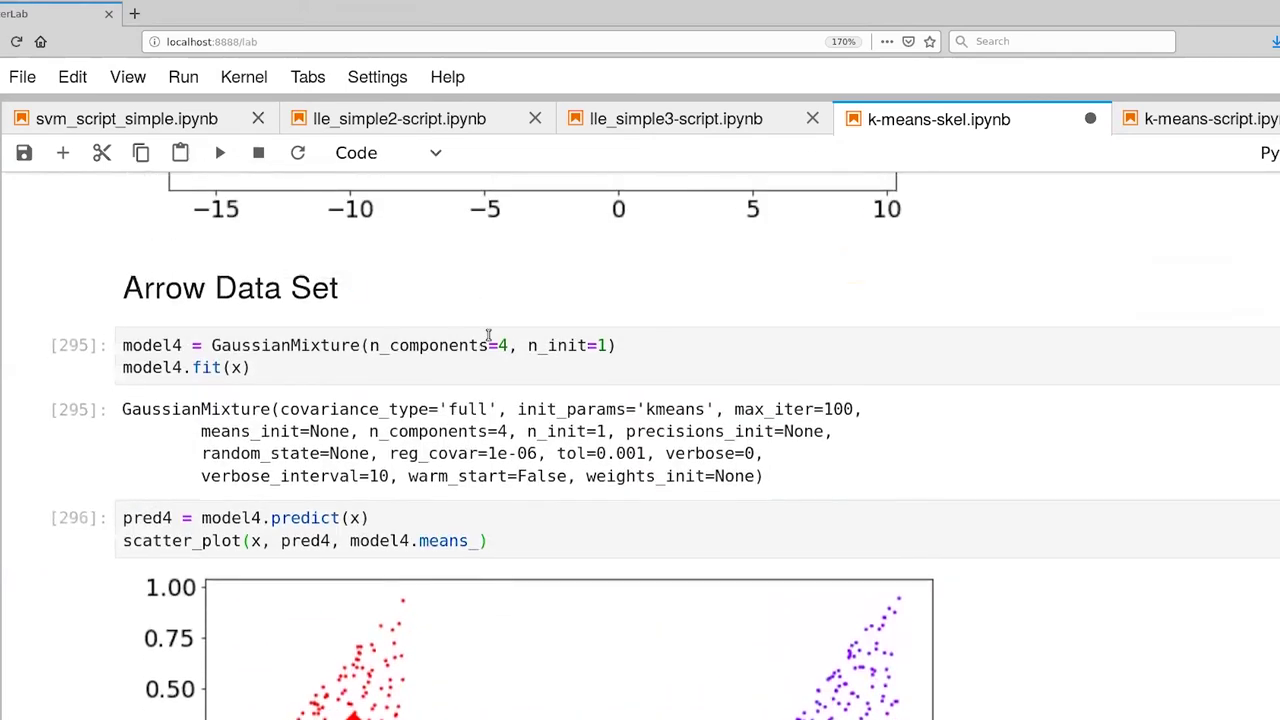
Refit model4 with n_components=5 and inspect the resulting five-cluster plot.
click(508, 350)
key(BackSpace)
text(5)
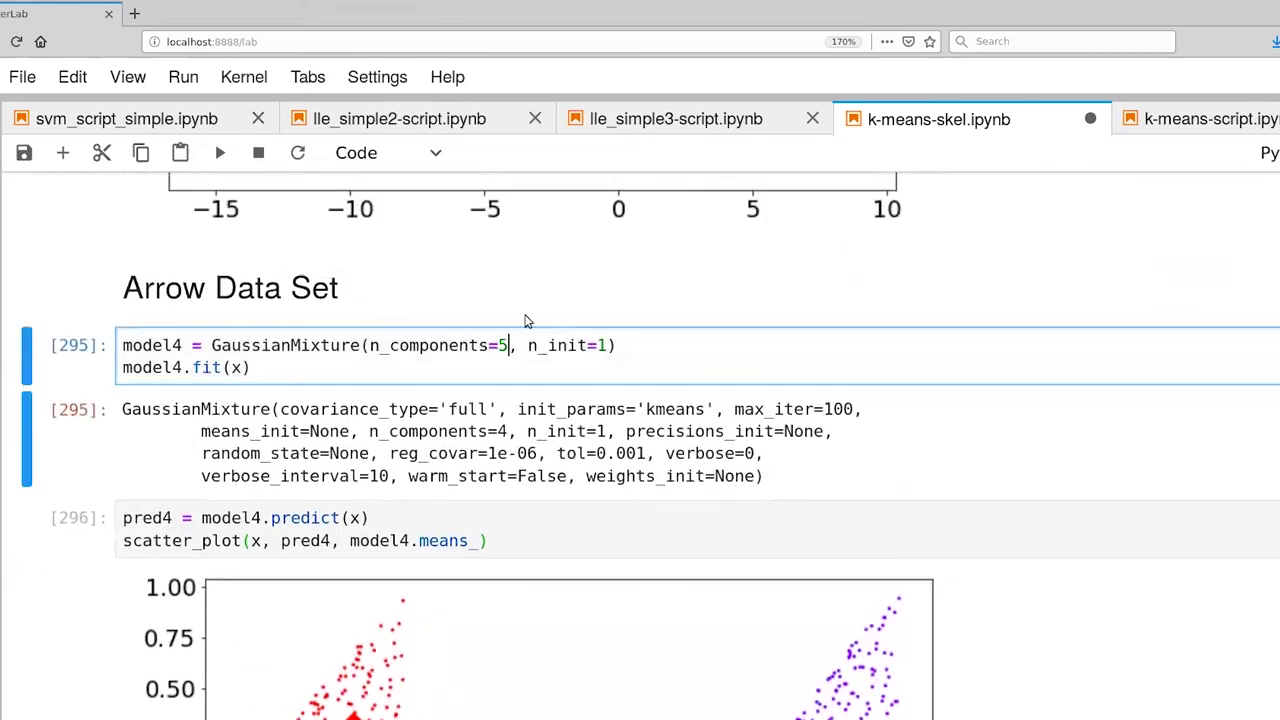
key(shift+Return)
key(shift+Return)
scroll(600, 380, down, 4)
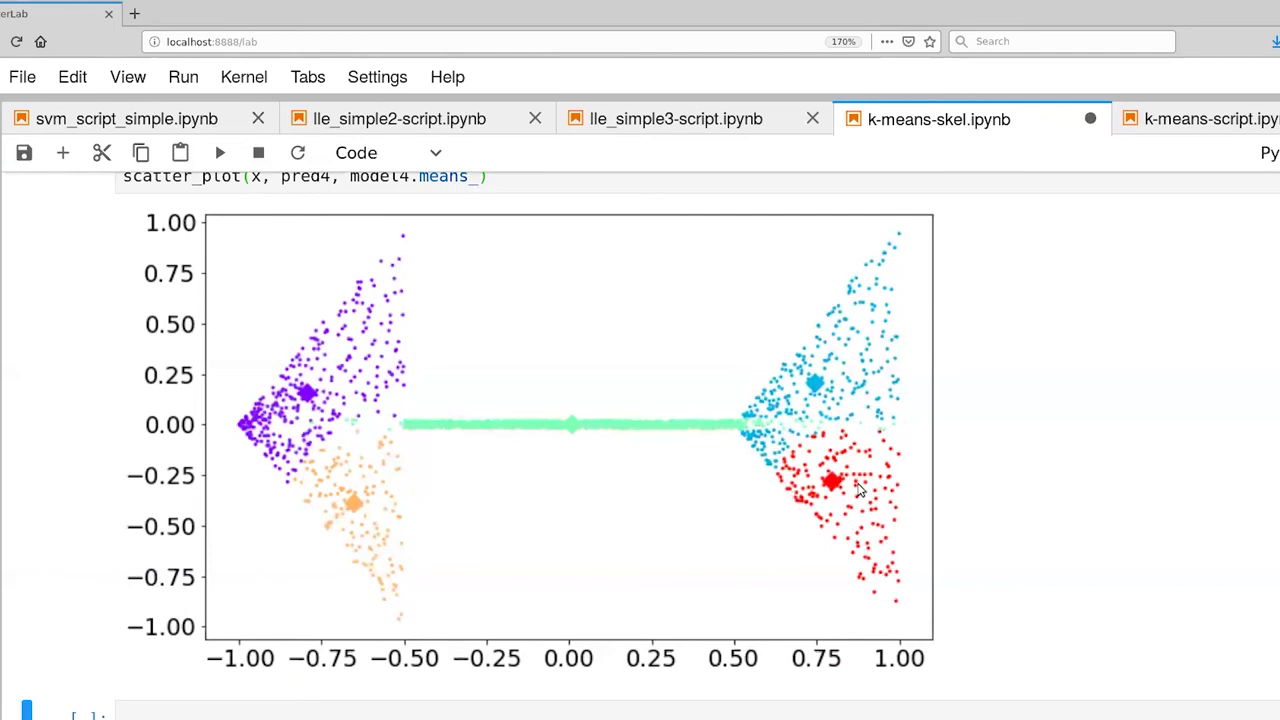
scroll(672, 495, up, 1)
scroll(655, 505, up, 5)
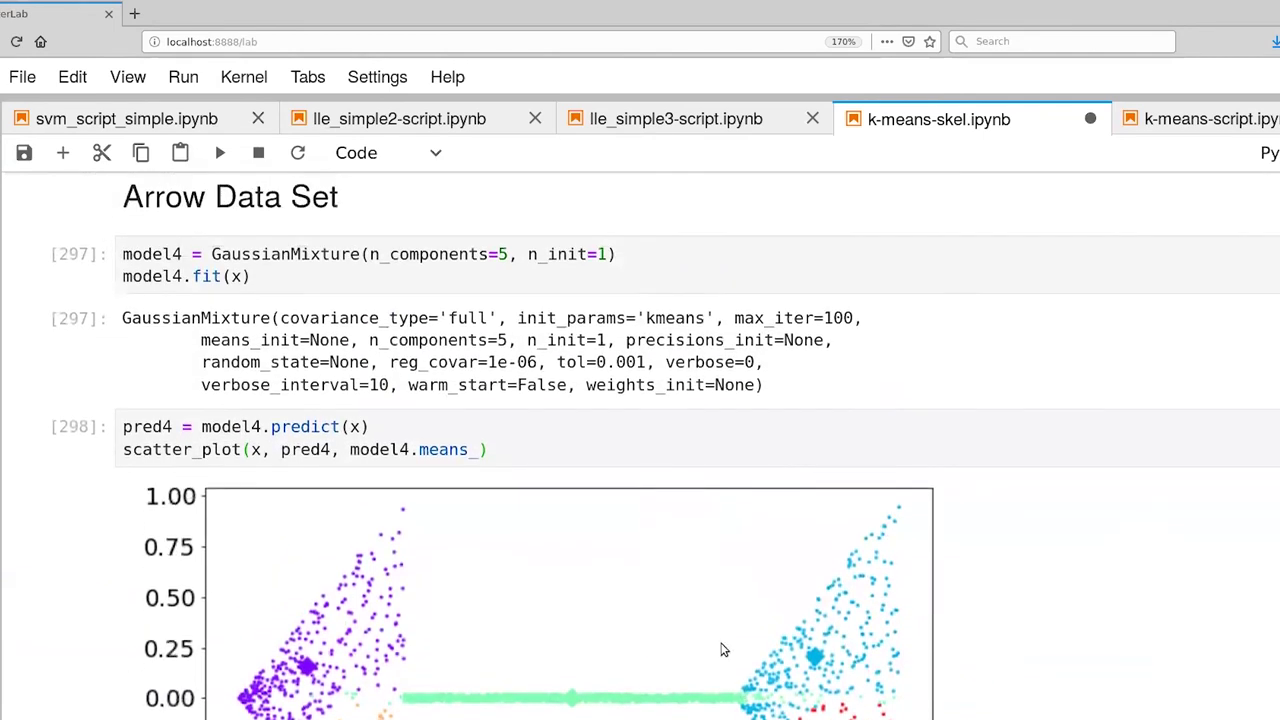
scroll(509, 486, down, 4)
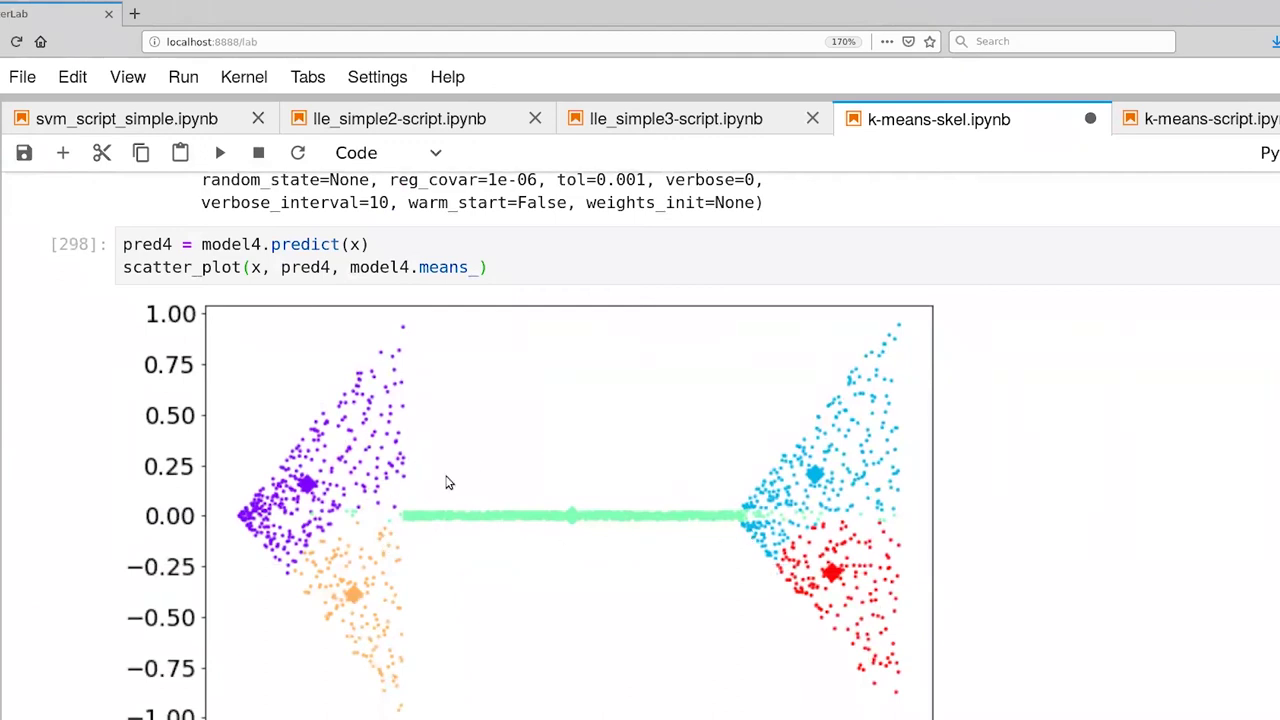
scroll(523, 494, up, 4)
Refit model4 with n_components=7 and view the seven-cluster arrow scatter plot.
click(507, 257)
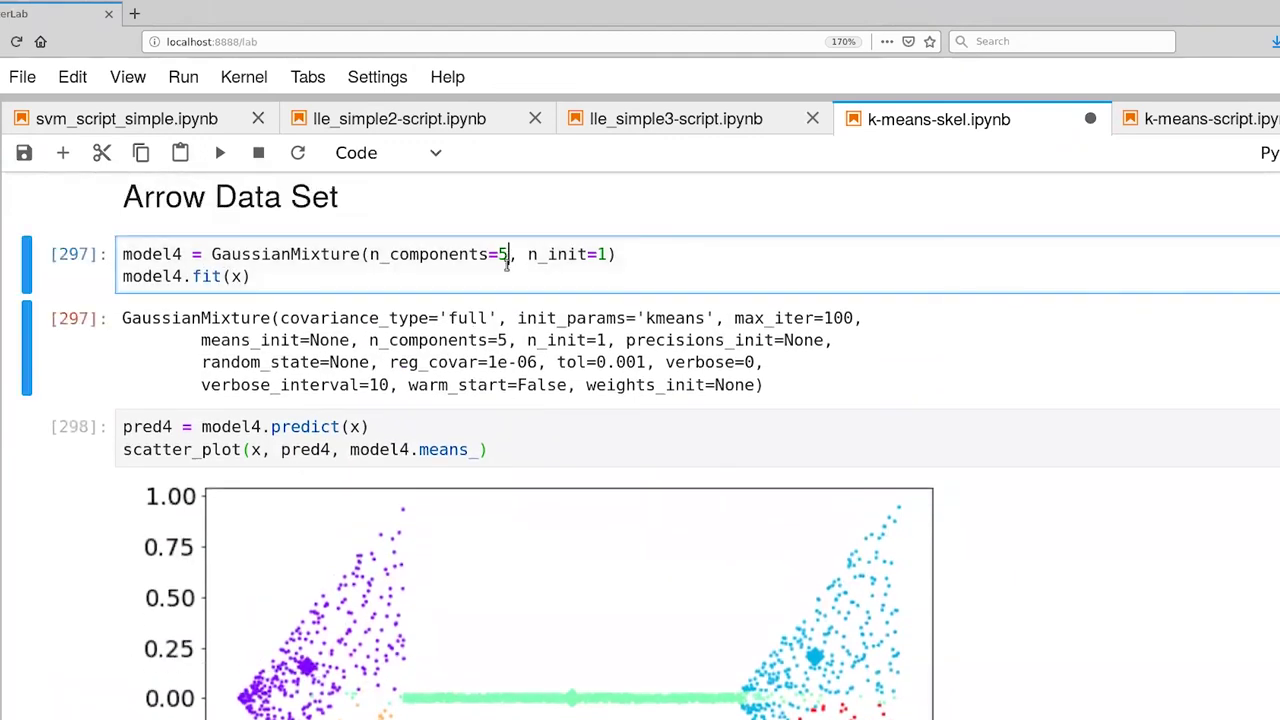
key(BackSpace)
text(7)
key(shift+Return)
key(shift+Return)
scroll(580, 306, down, 3)
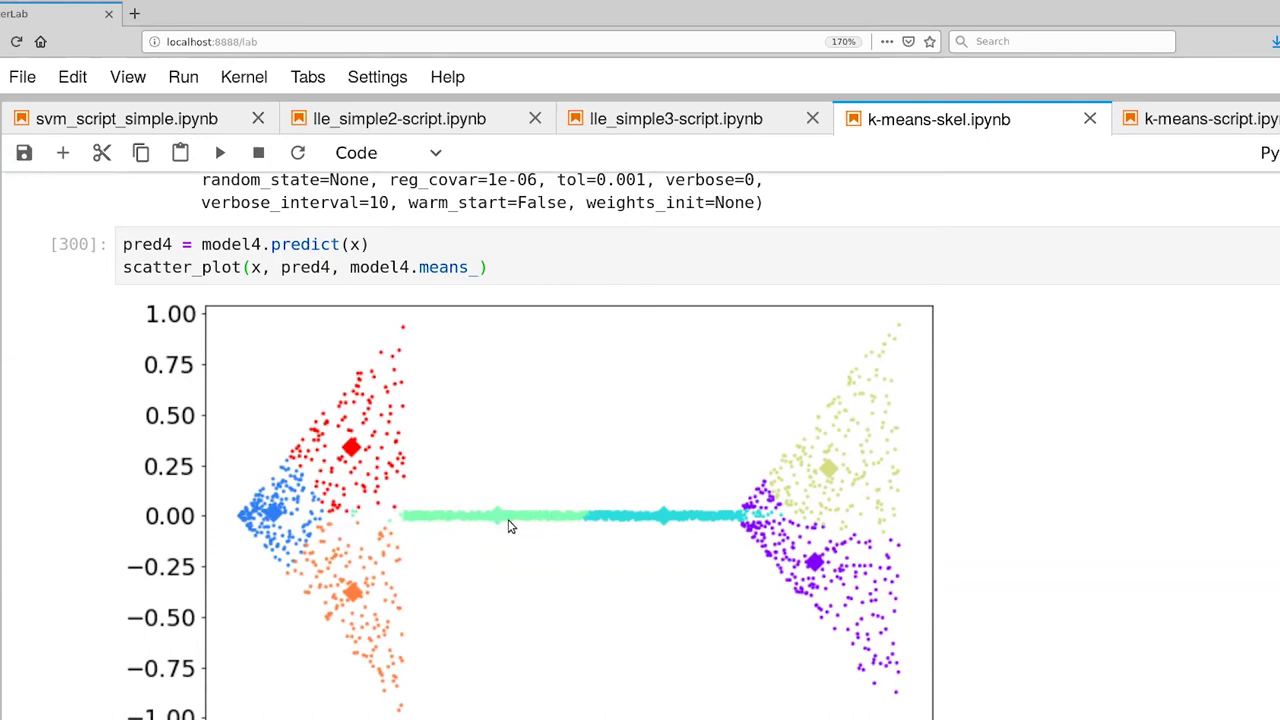
scroll(541, 540, down, 1)
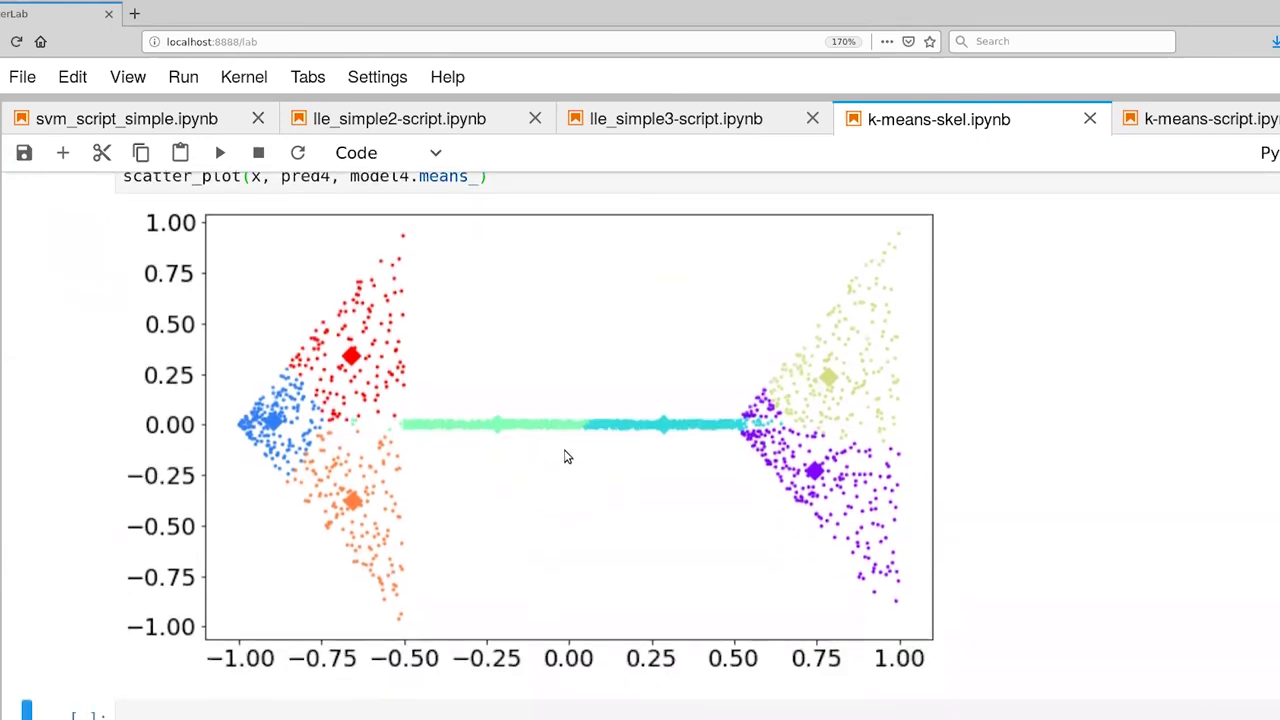